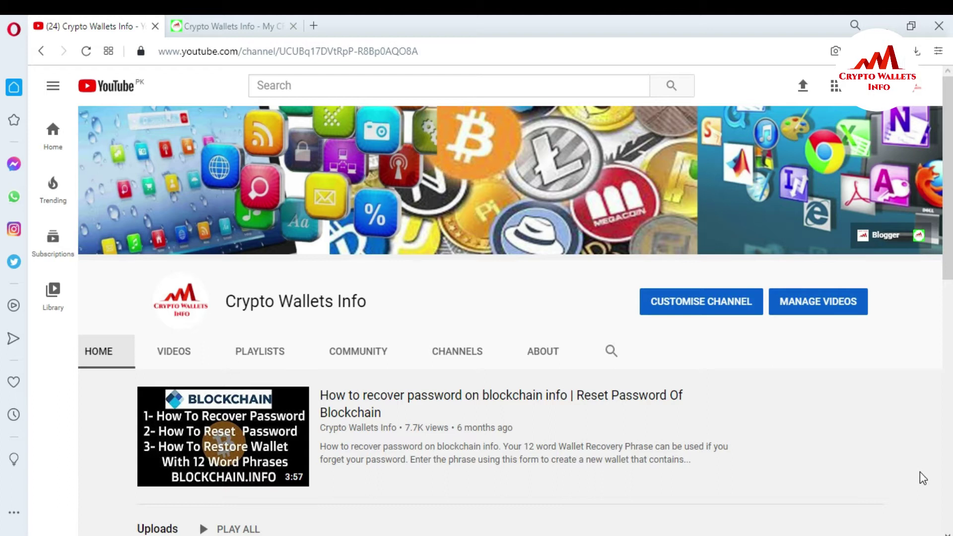
Switch to the 'Crypto Wallets Info - My C...' blog tab in the browser.
left_click(228, 24)
left_click(228, 24)
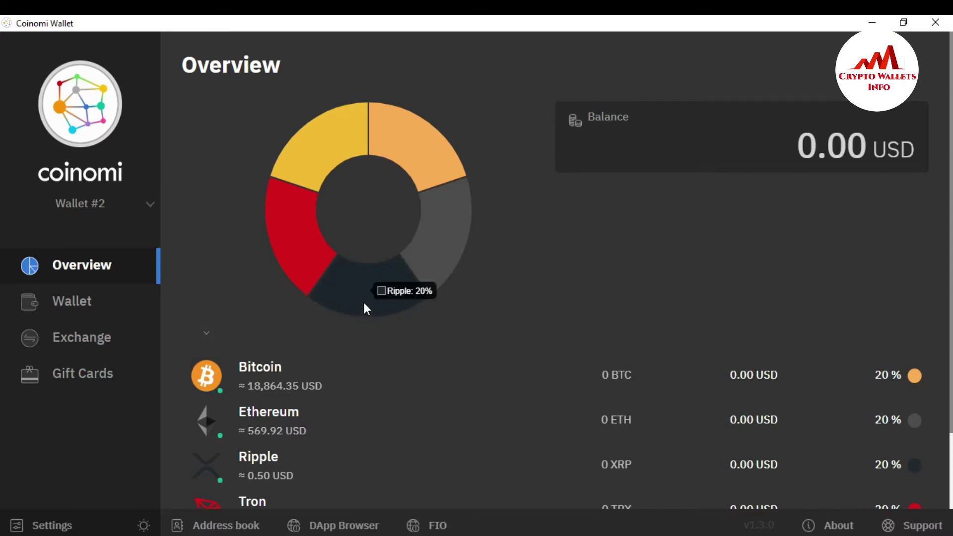
View the Coinomi Overview page showing 0.00 USD across Bitcoin, Ethereum, Ripple and Tron.
mouse_move(283, 230)
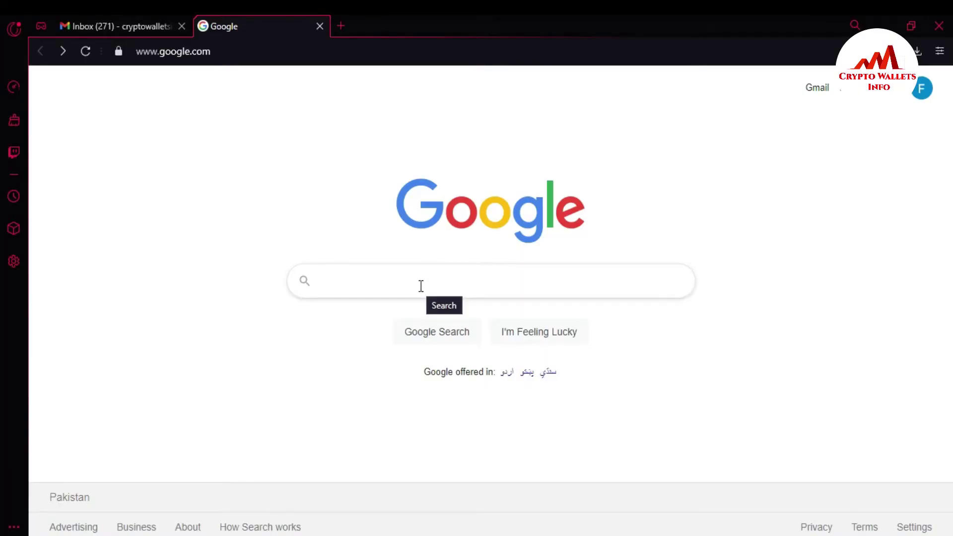
Search Google for 'paper wallet generator' and open the WalletGenerator.net result.
type("pap")
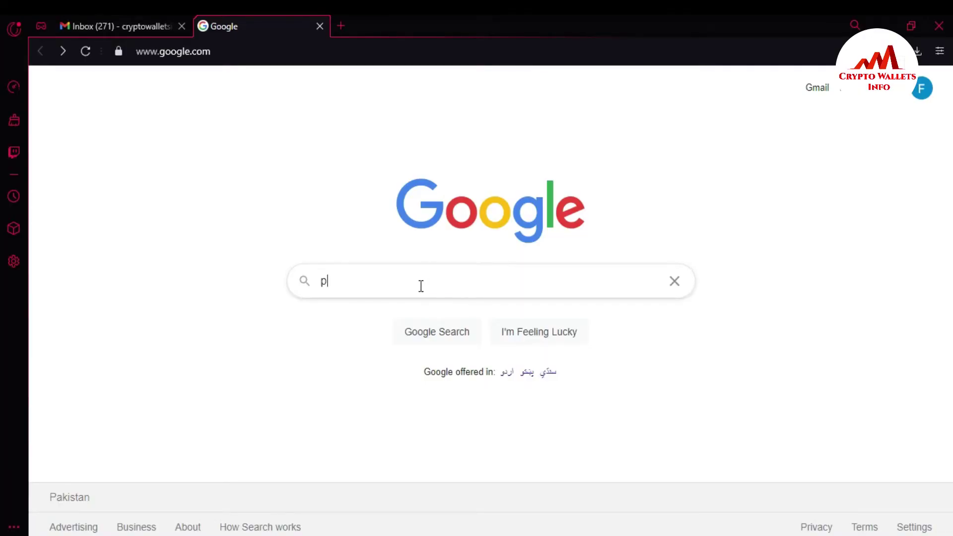
key("BackSpace")
key("BackSpace")
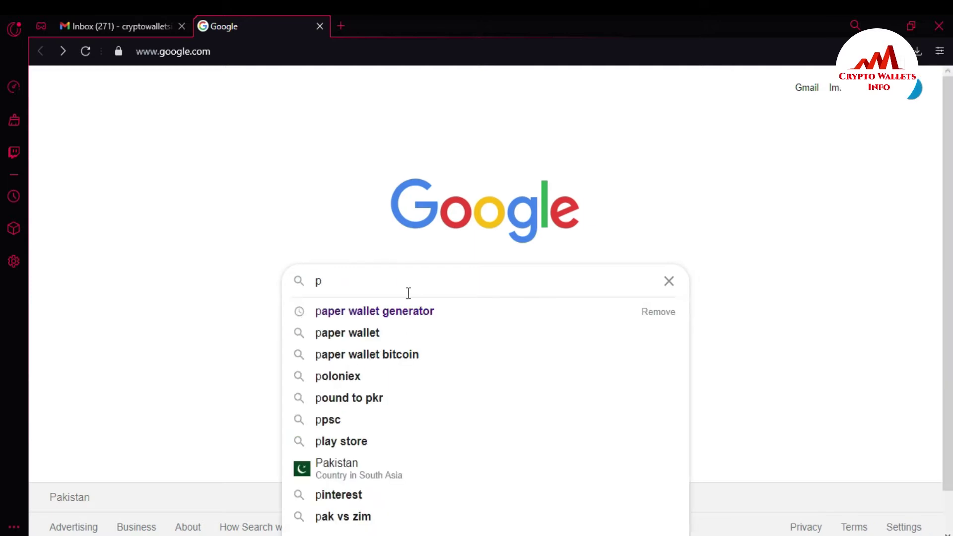
left_click(385, 306)
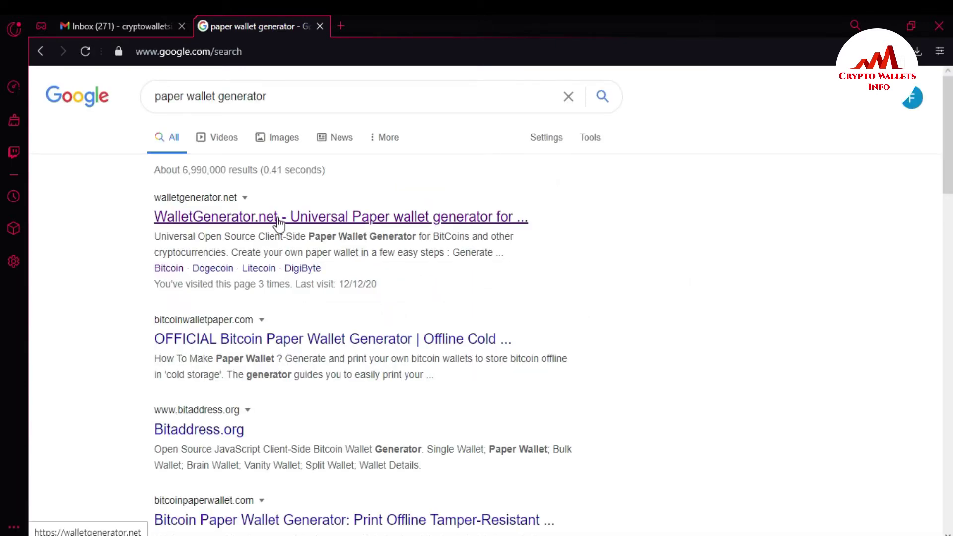
left_click(279, 218)
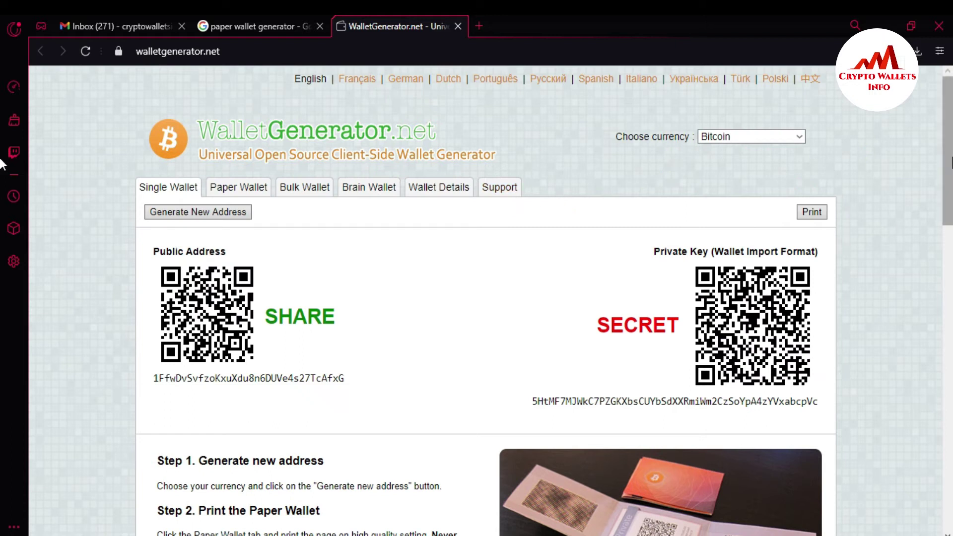
key("Down")
key("Down")
key("Down")
key("Down")
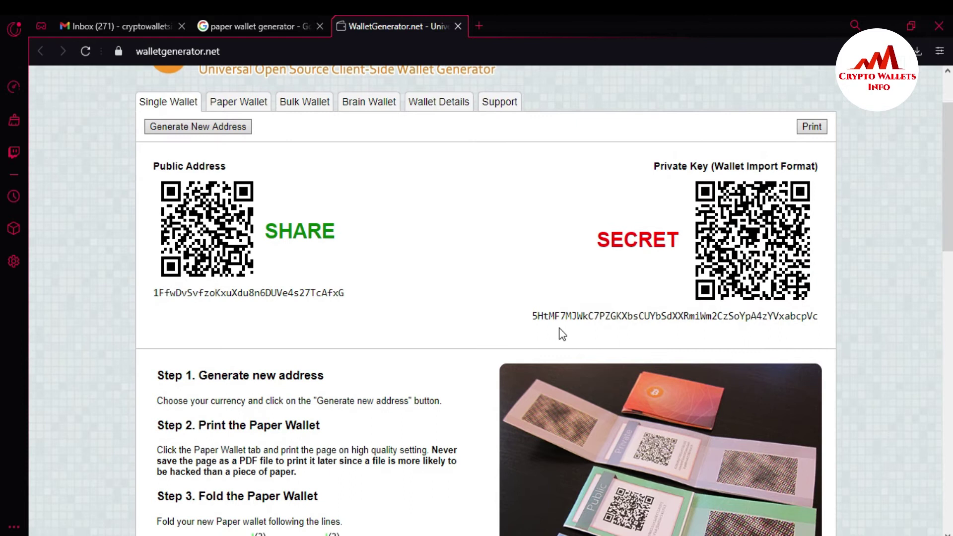
Select and copy the generated Bitcoin wallet's Private Key (Wallet Import Format) string.
left_click(535, 316)
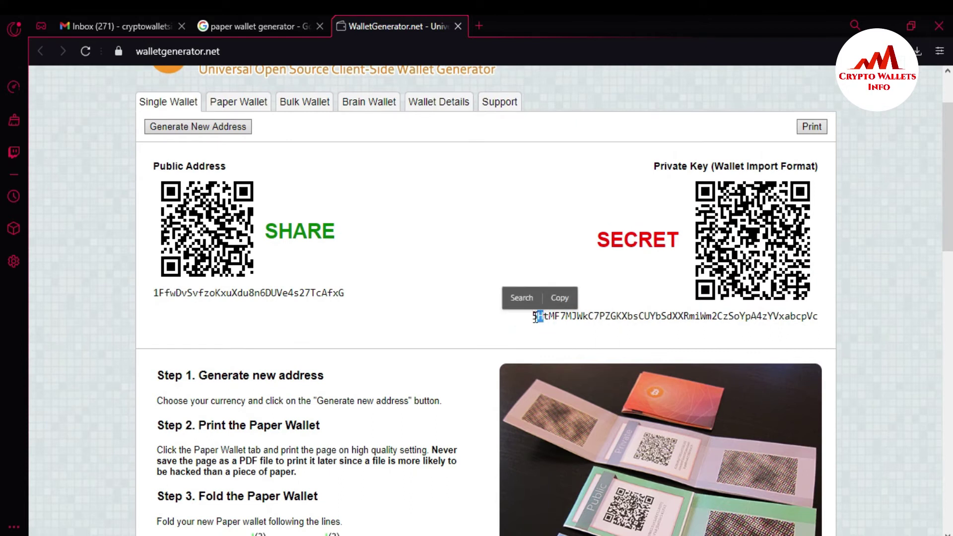
left_click_drag(531, 316, 821, 323)
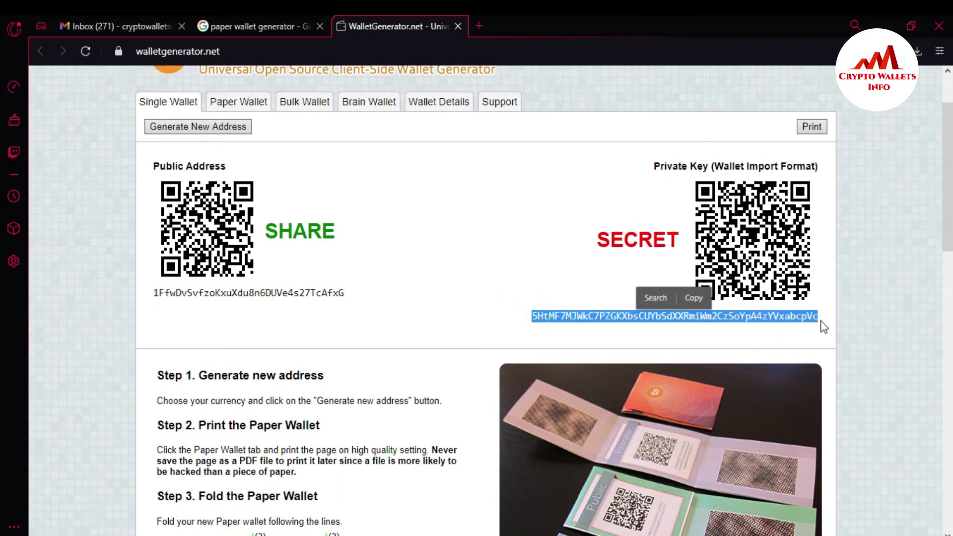
left_click_drag(347, 295, 153, 291)
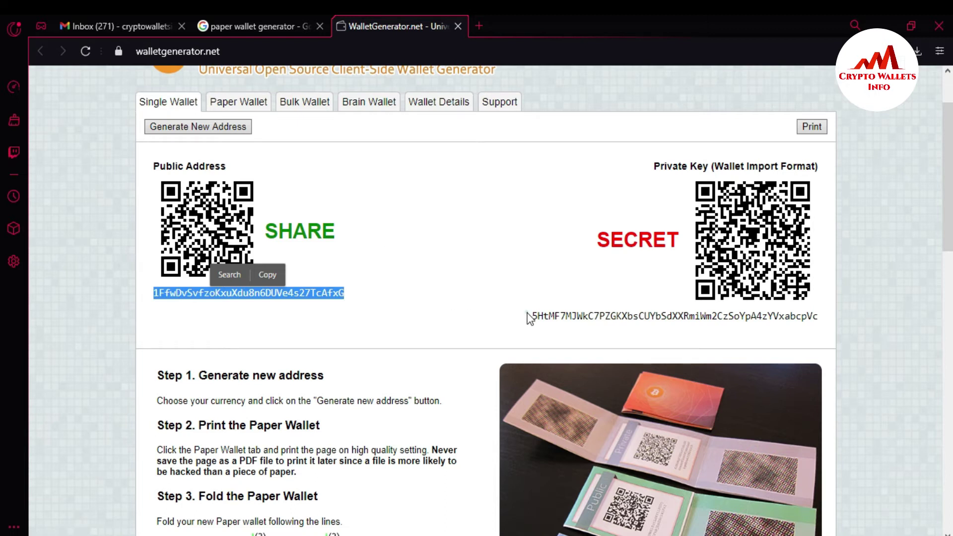
left_click_drag(529, 316, 826, 321)
key("ctrl+c")
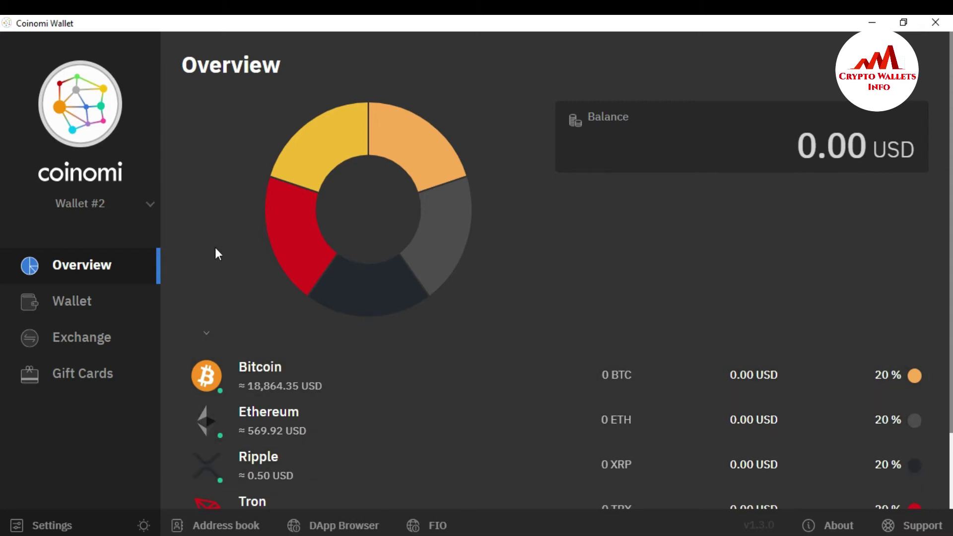
Check the Wallet #2 wallet list, then open the Bitcoin BTC page from the Overview.
left_click(150, 204)
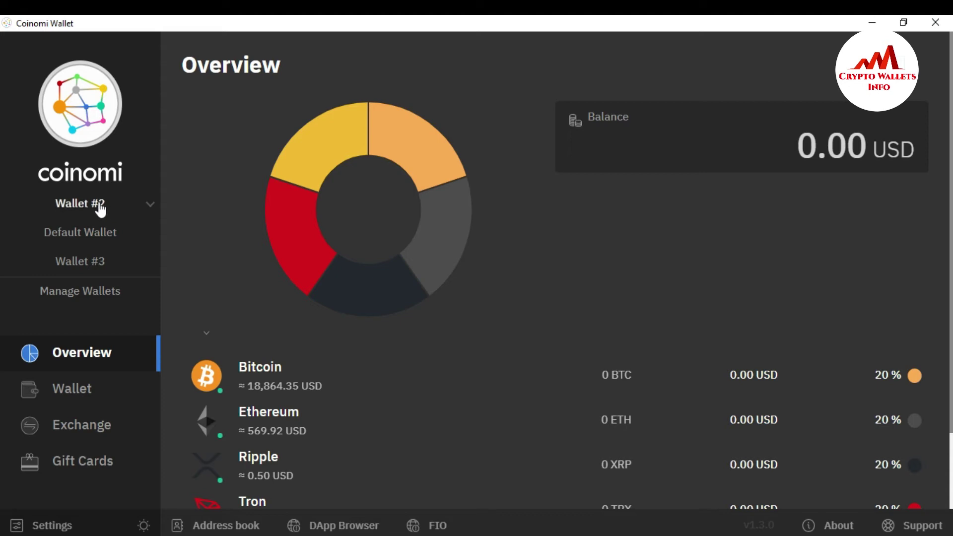
left_click(145, 206)
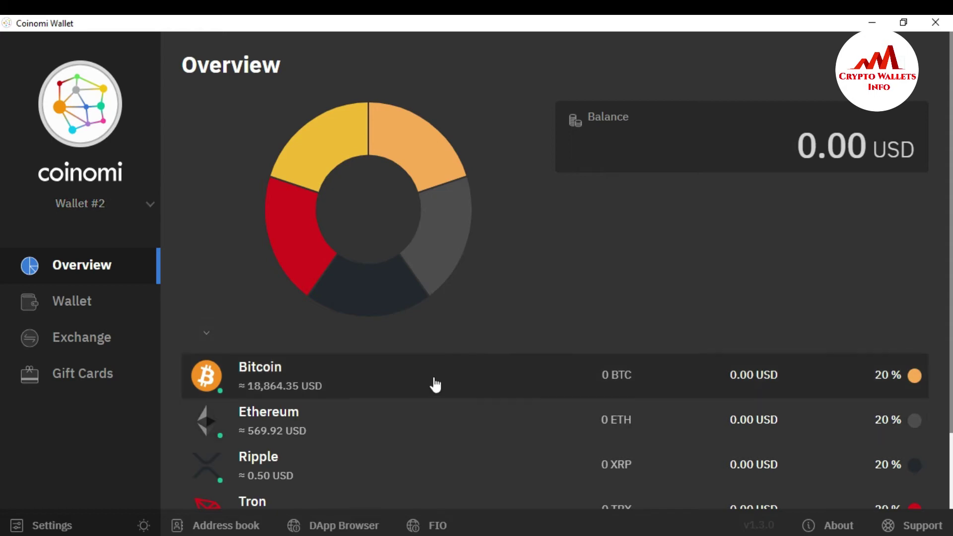
left_click(472, 379)
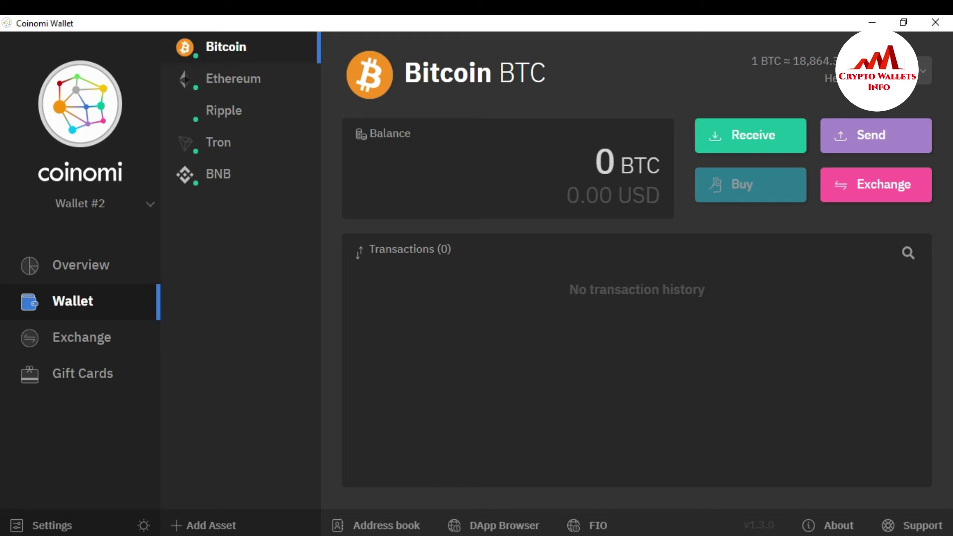
Choose Sweep Wallet from the Bitcoin page's options menu.
left_click(926, 74)
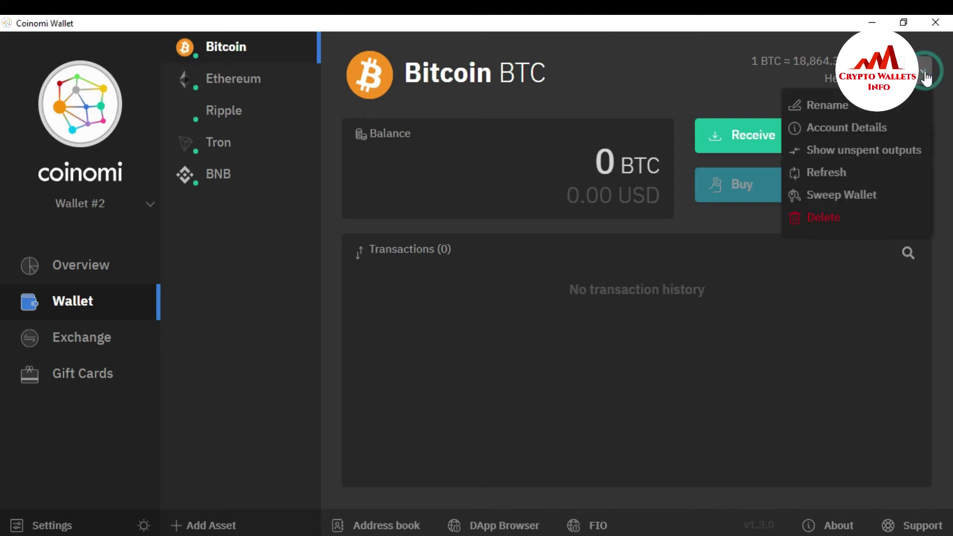
left_click(847, 197)
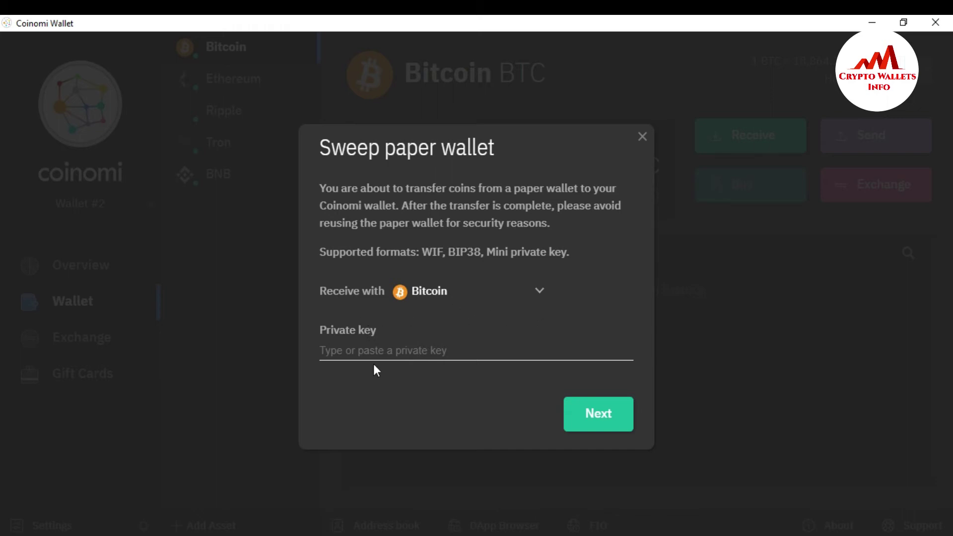
Paste the copied private key, proceed to the no-funds error, then close the sweep dialog.
left_click(378, 349)
key("ctrl+v")
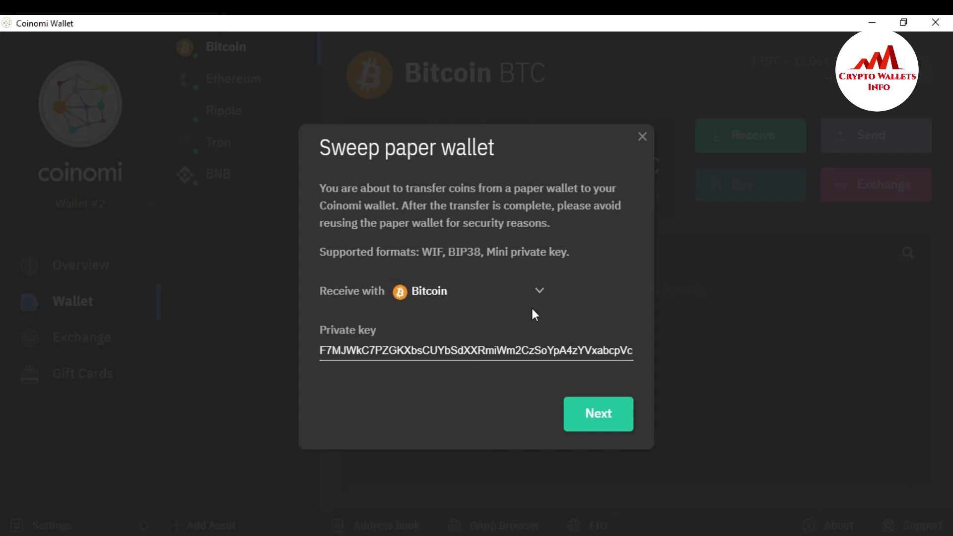
left_click(599, 416)
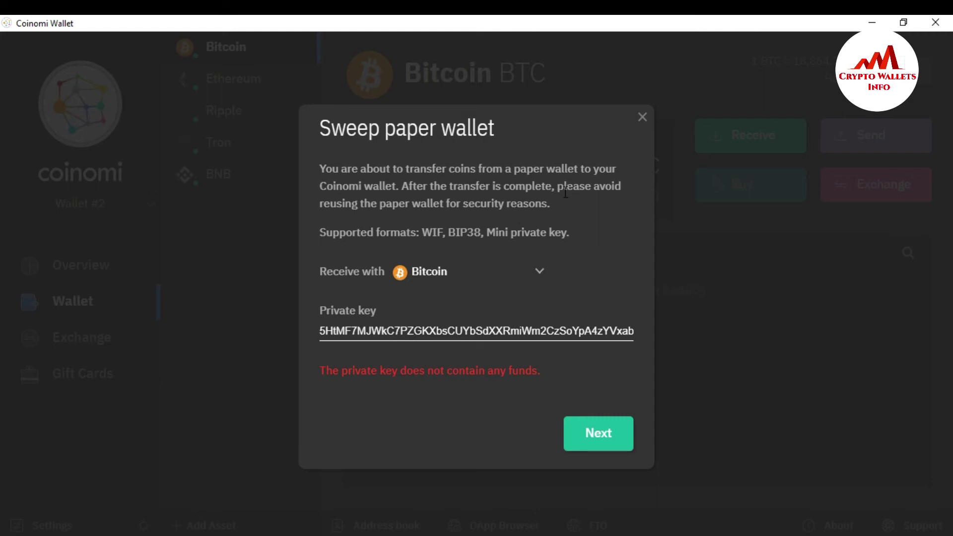
left_click(642, 117)
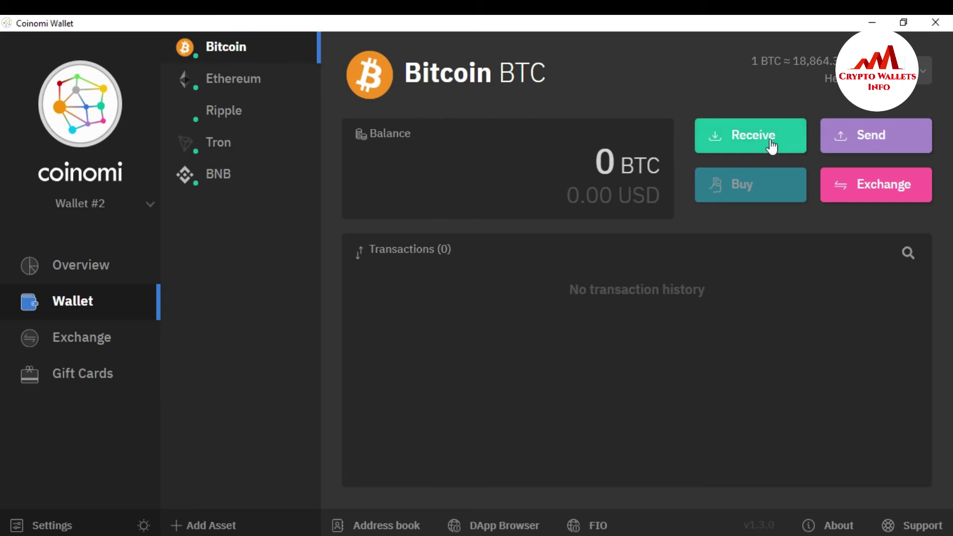
left_click(861, 150)
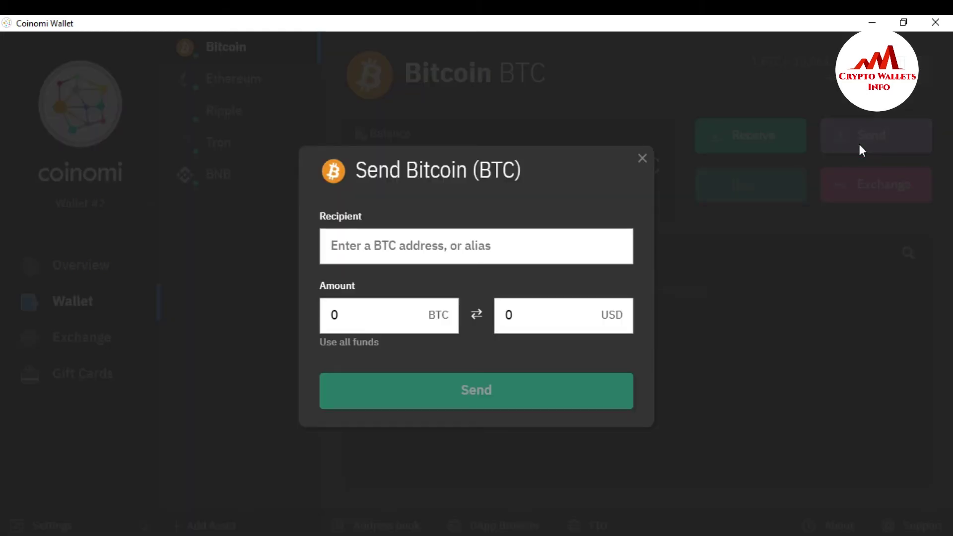
left_click(454, 251)
left_click(399, 317)
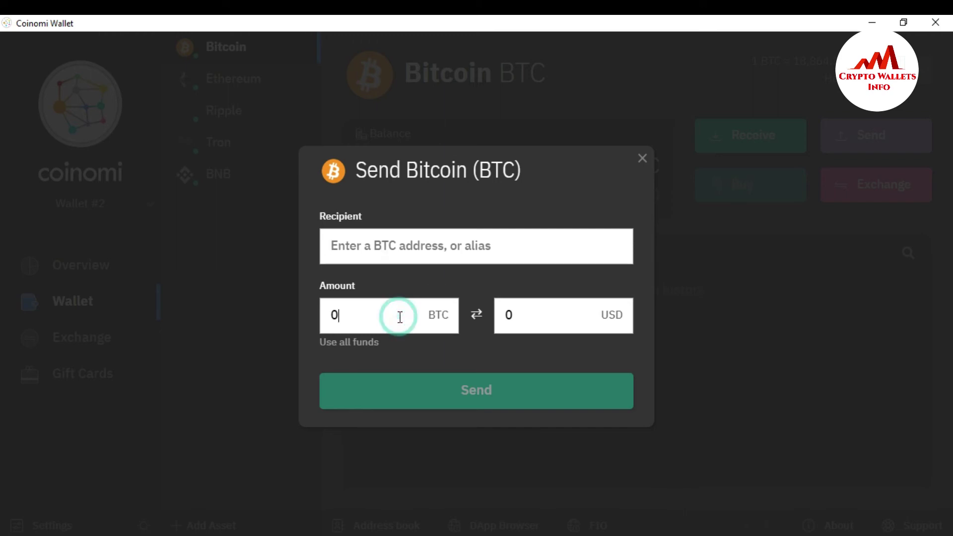
left_click(550, 316)
left_click(642, 158)
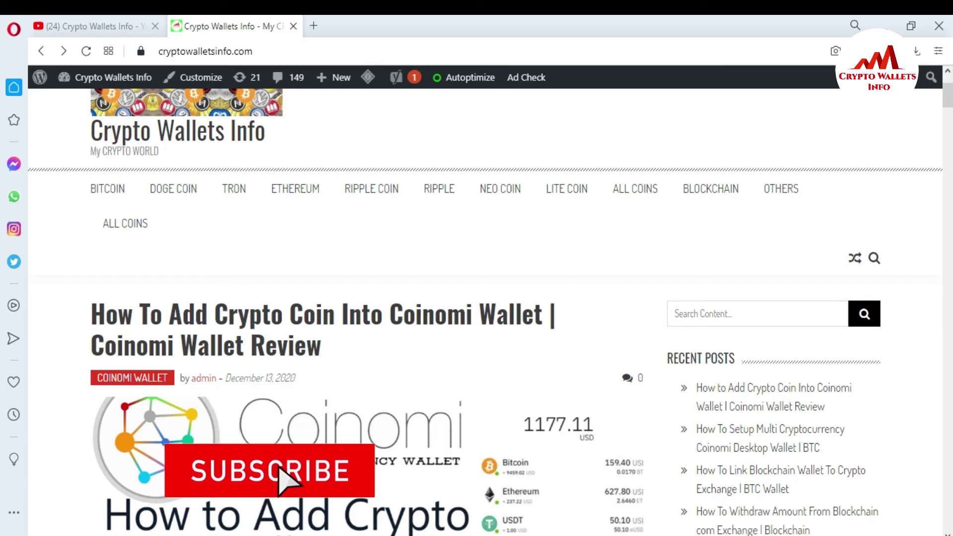
Return to the '(24) Crypto Wallets Info' YouTube channel tab.
left_click(81, 25)
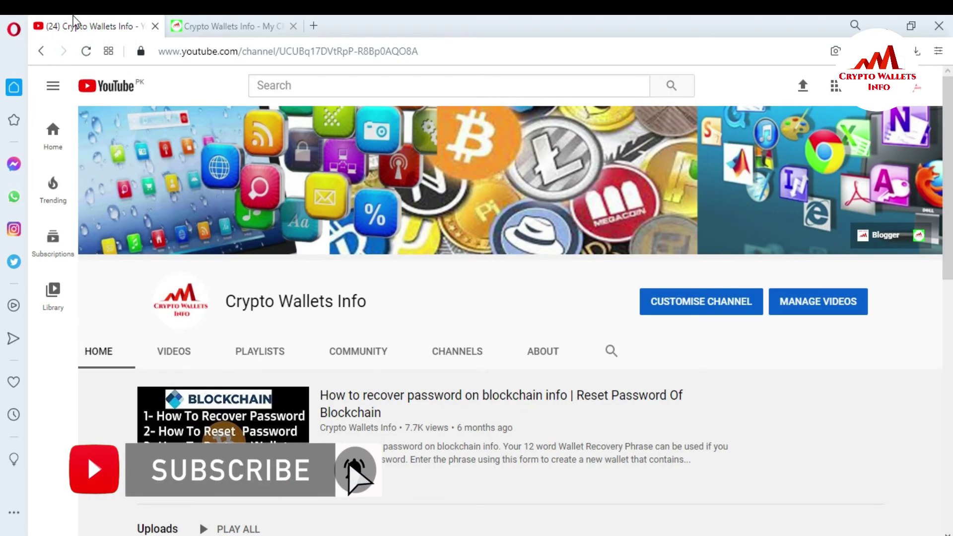